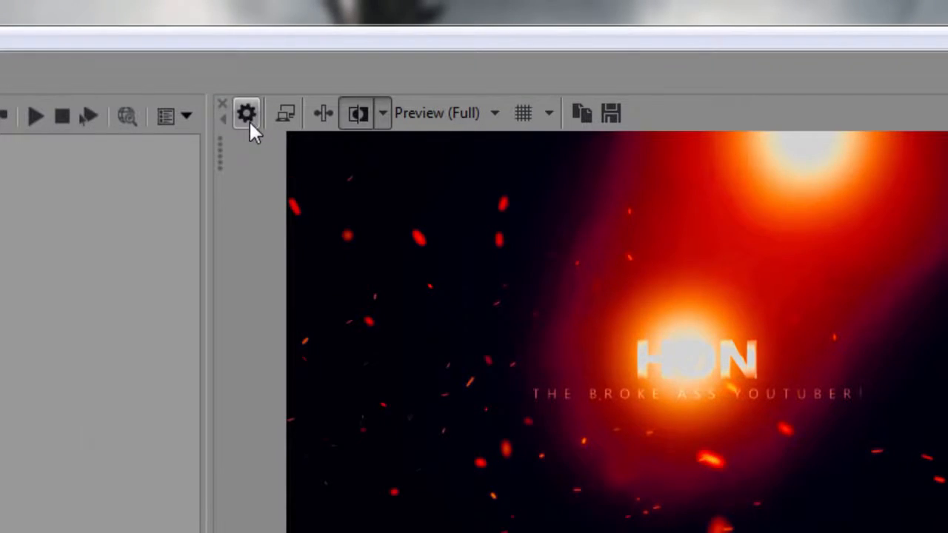
- Open the project's video properties, then switch to the file explorer to check the frame size and frame rate details of EMBERSFIRE - text1.mp4
left_click(247, 118)
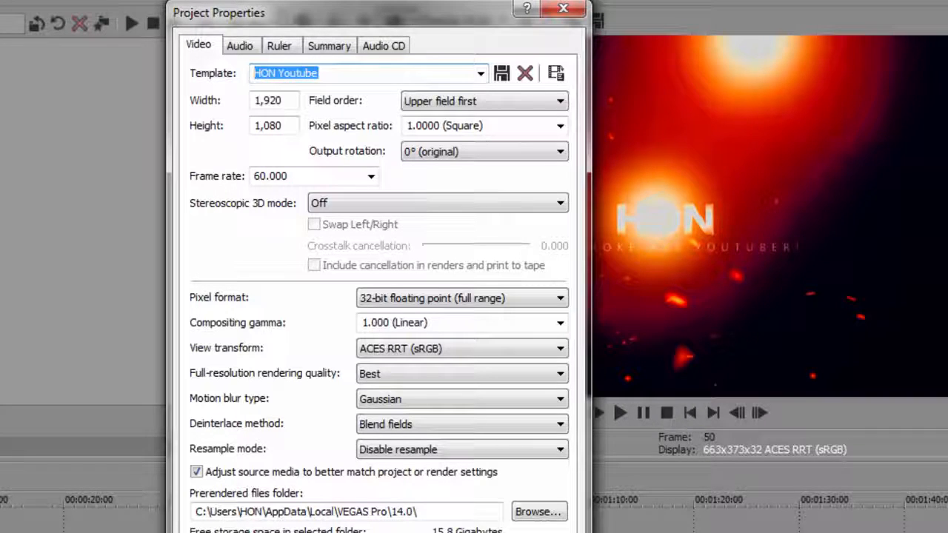
key("alt+Tab")
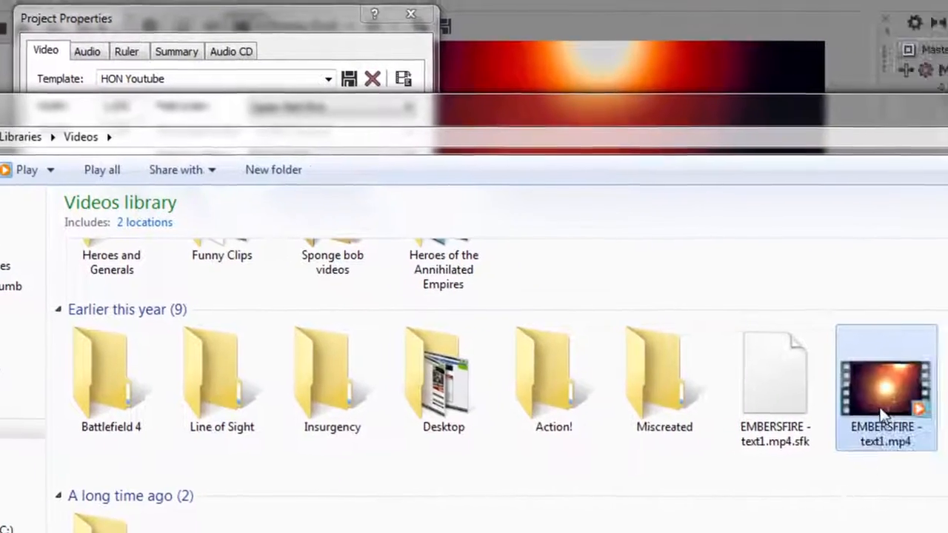
right_click(883, 416)
left_click(719, 394)
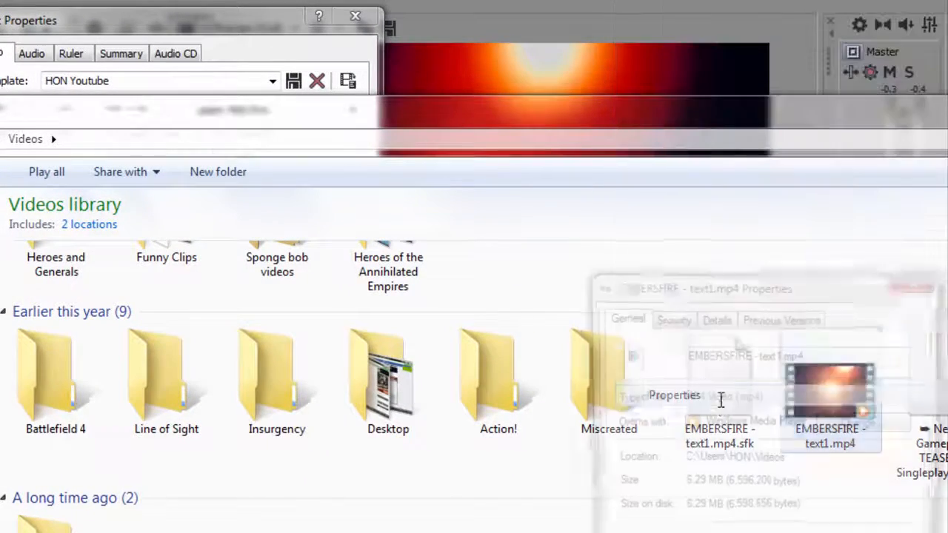
left_click_drag(807, 282, 272, 199)
left_click(180, 234)
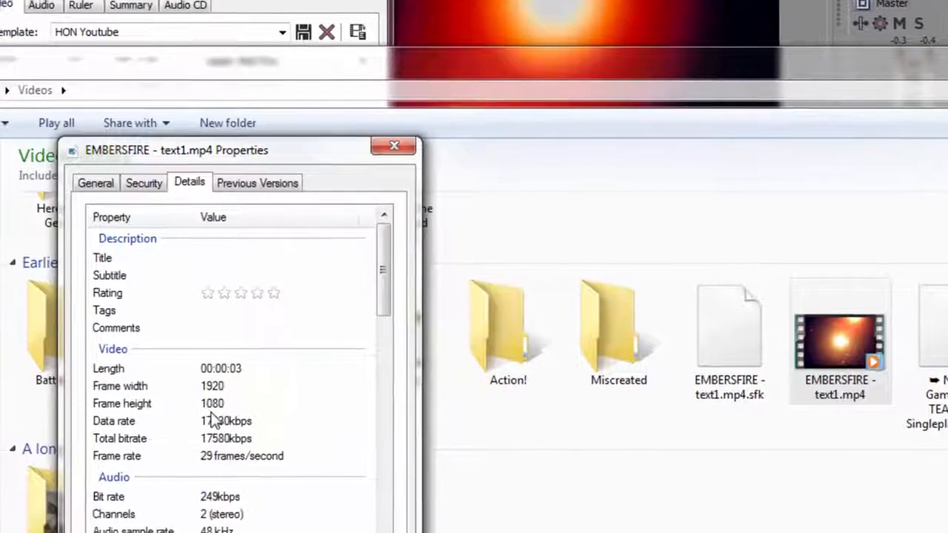
scroll(222, 392, "down", 1)
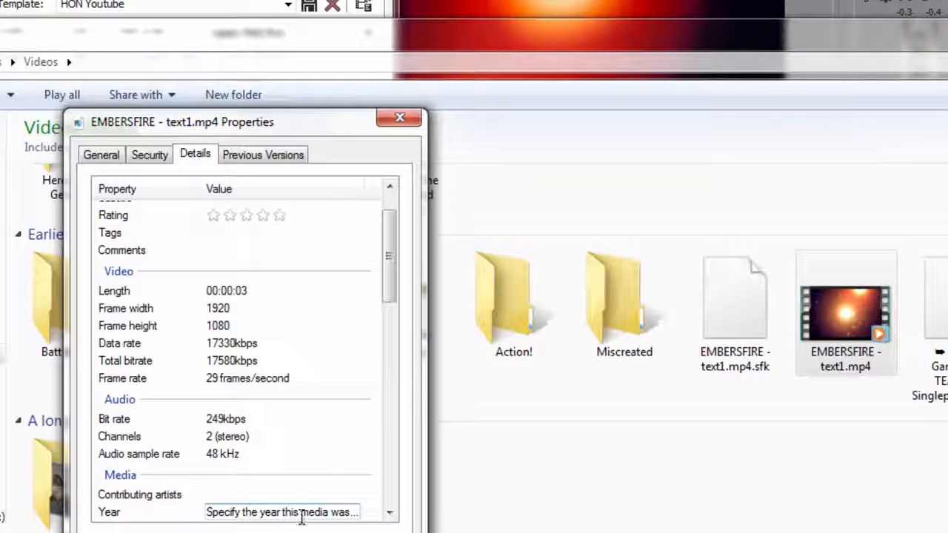
left_click(401, 120)
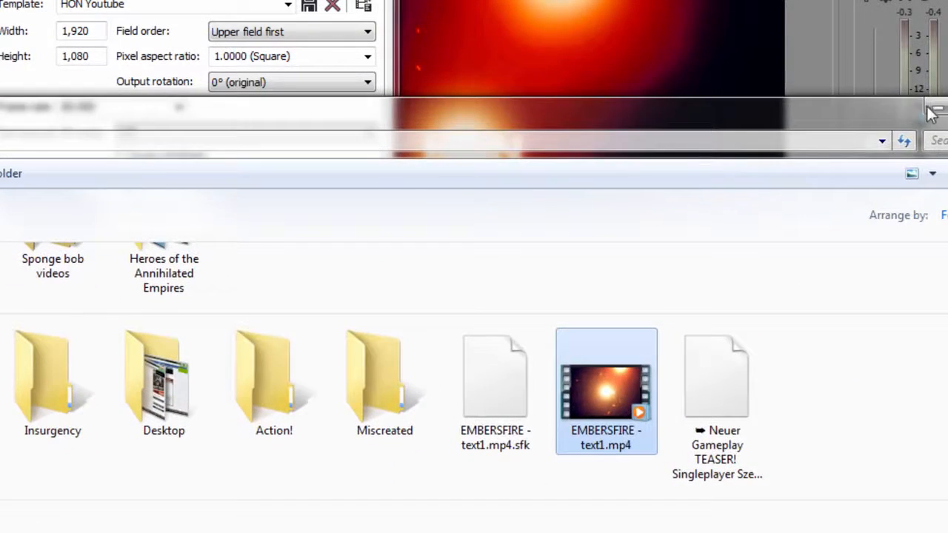
left_click(931, 111)
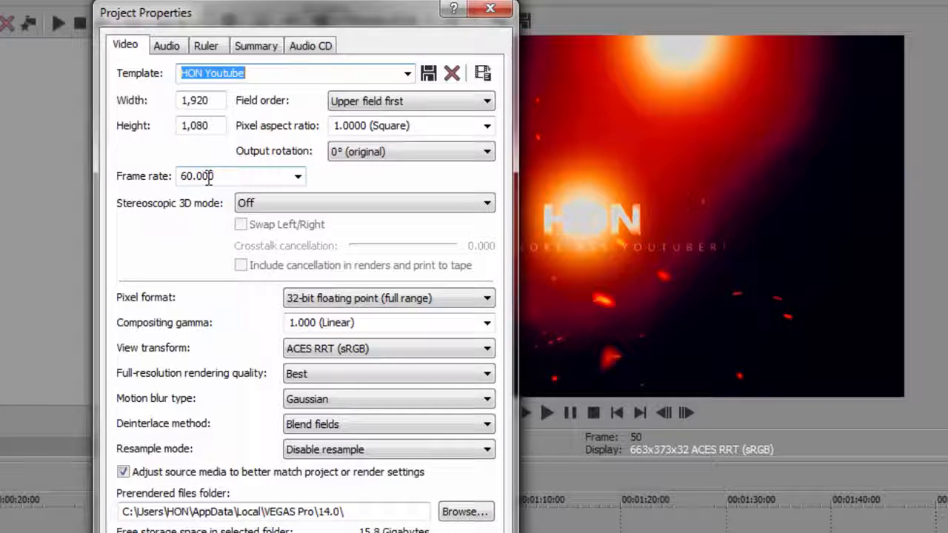
- Set the project's frame rate to 30 and its pixel format to 32-bit floating point (full range)
double_click(263, 175)
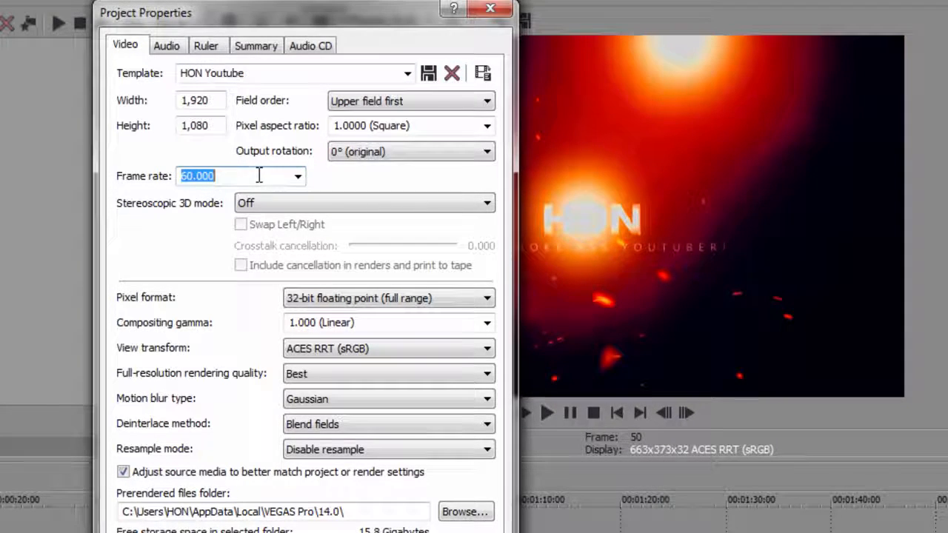
type("30")
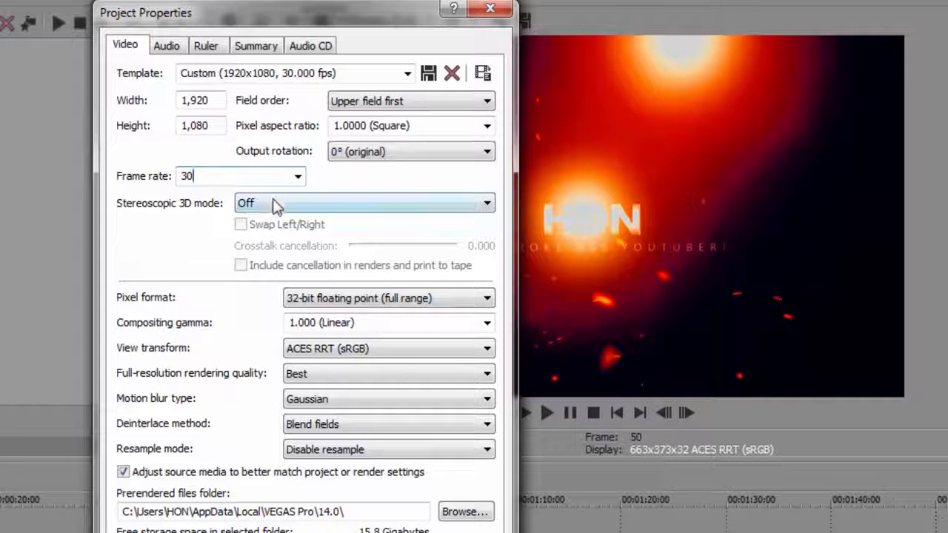
left_click(328, 300)
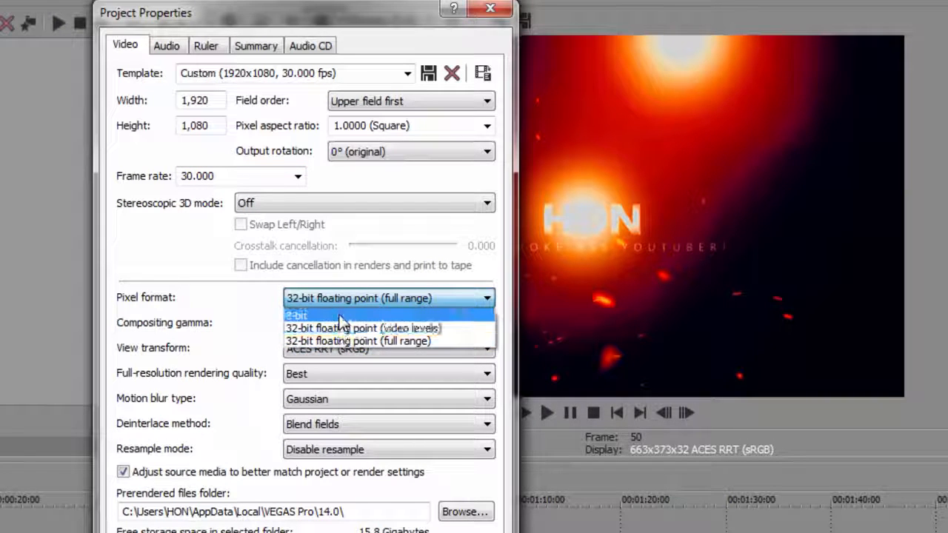
left_click(353, 297)
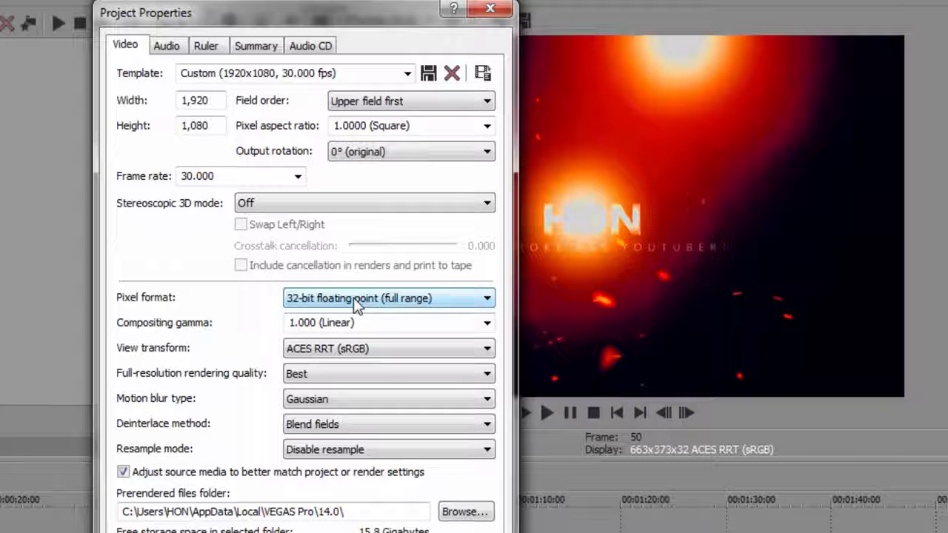
left_click(354, 298)
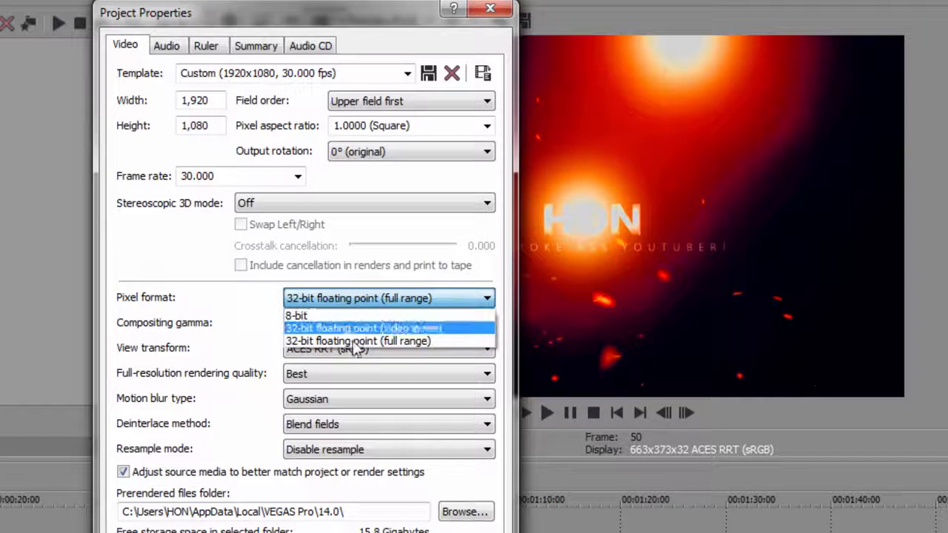
left_click(371, 299)
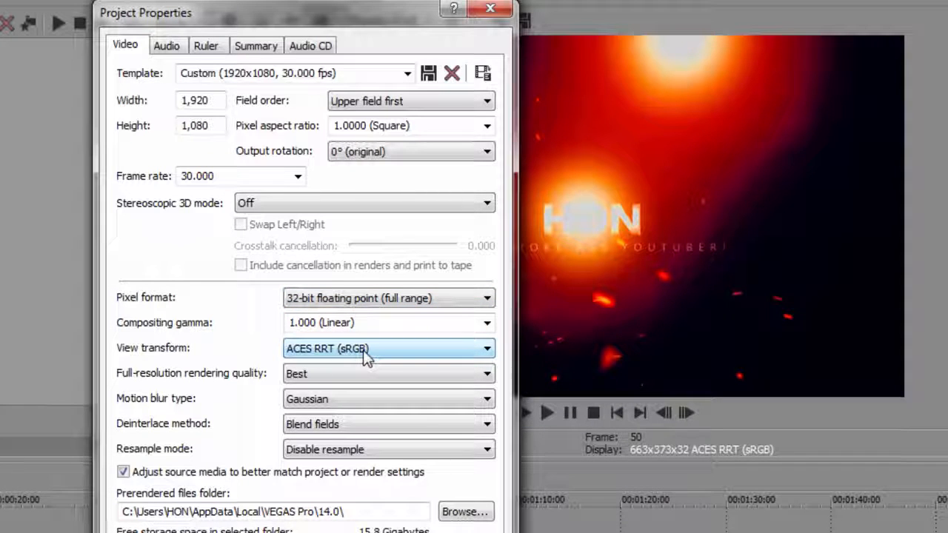
- Set the project's full-resolution rendering quality to Best and the motion blur type to Gaussian
left_click(348, 374)
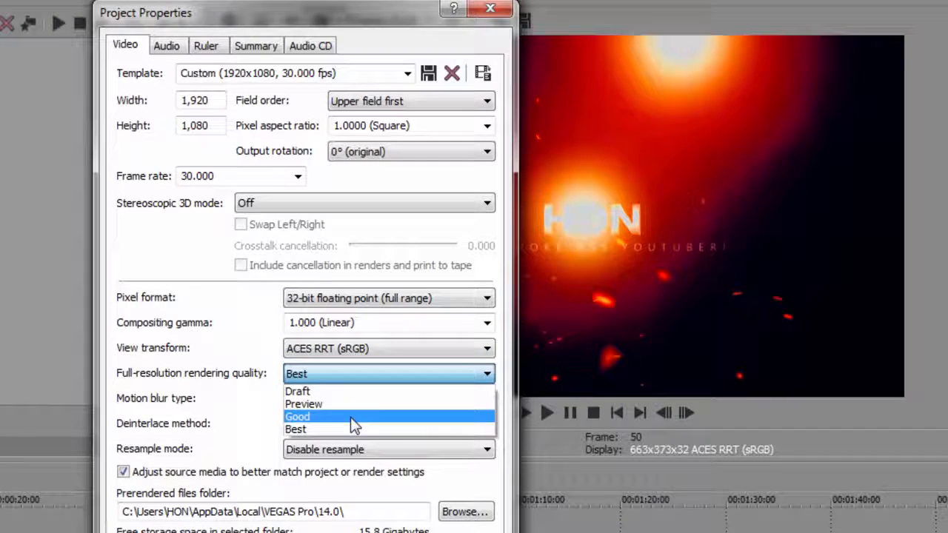
left_click(354, 436)
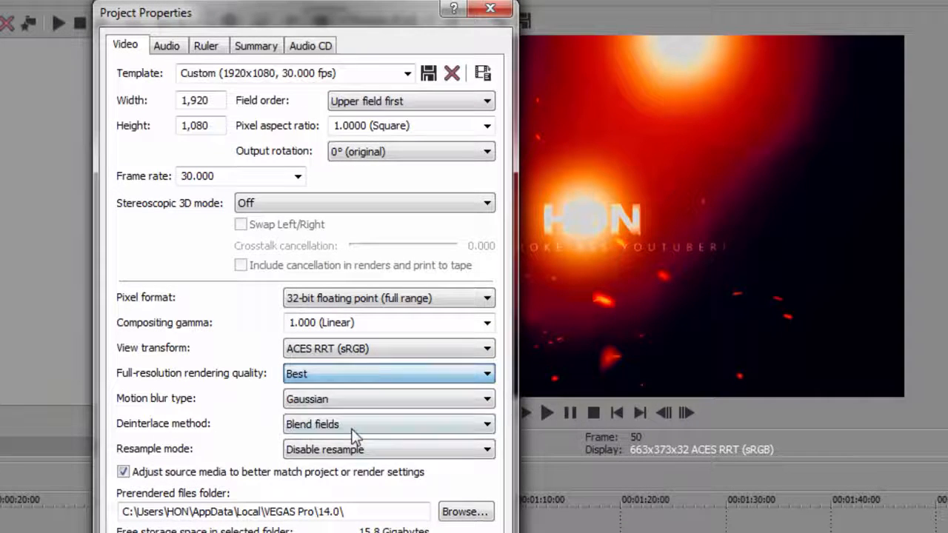
left_click(373, 398)
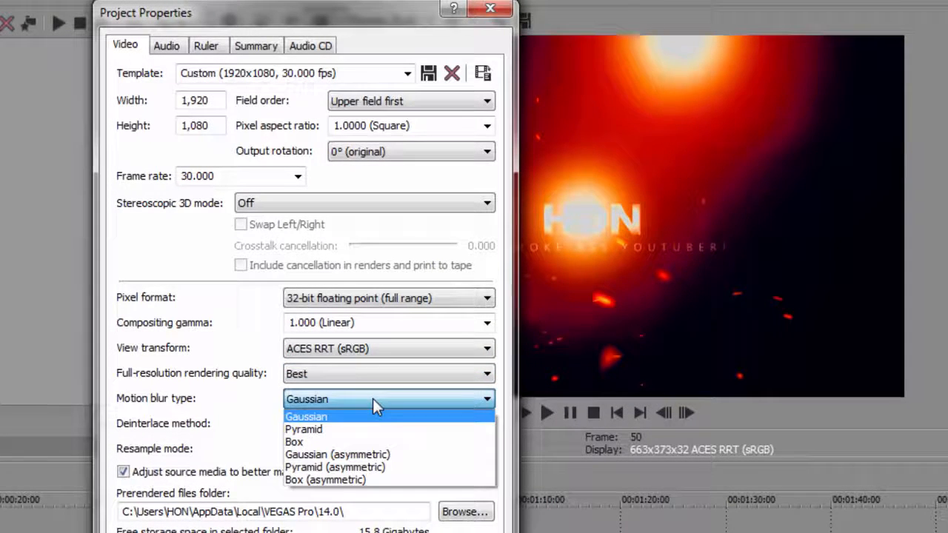
left_click(372, 399)
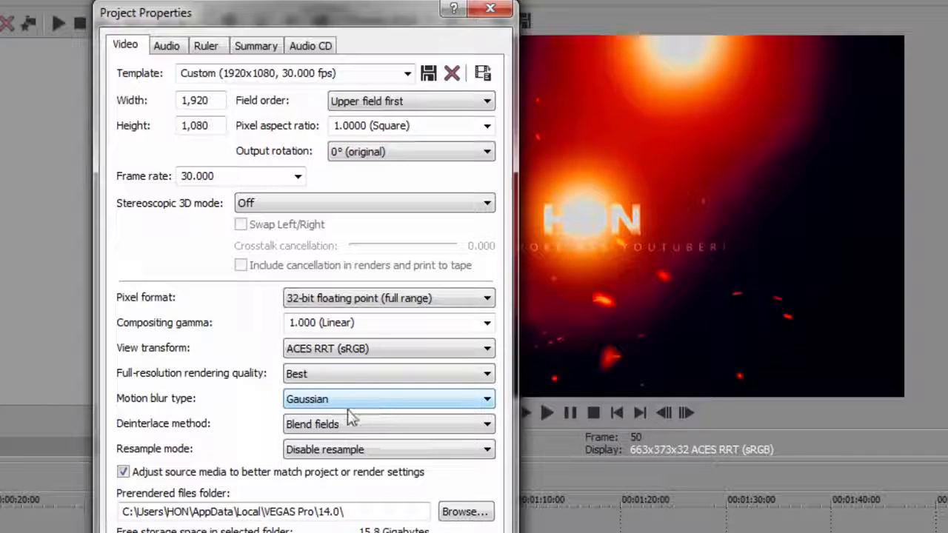
- Set the project's resample mode to Disable resample, then apply the properties and close the dialog
left_click(370, 457)
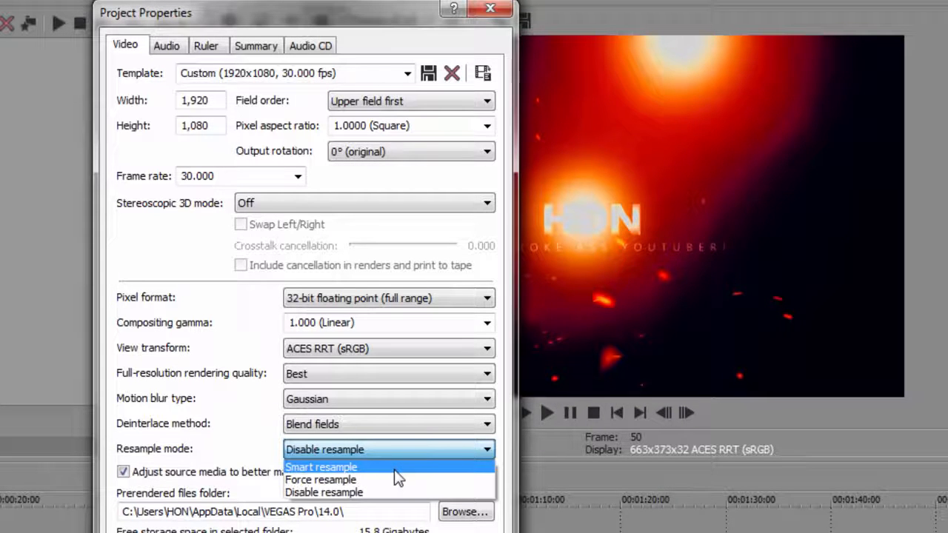
left_click(395, 469)
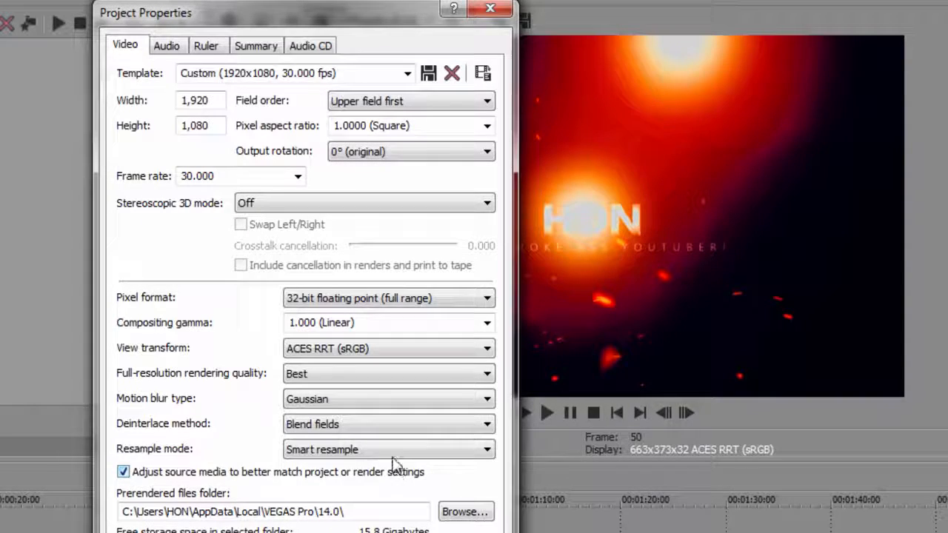
left_click(392, 449)
left_click(406, 495)
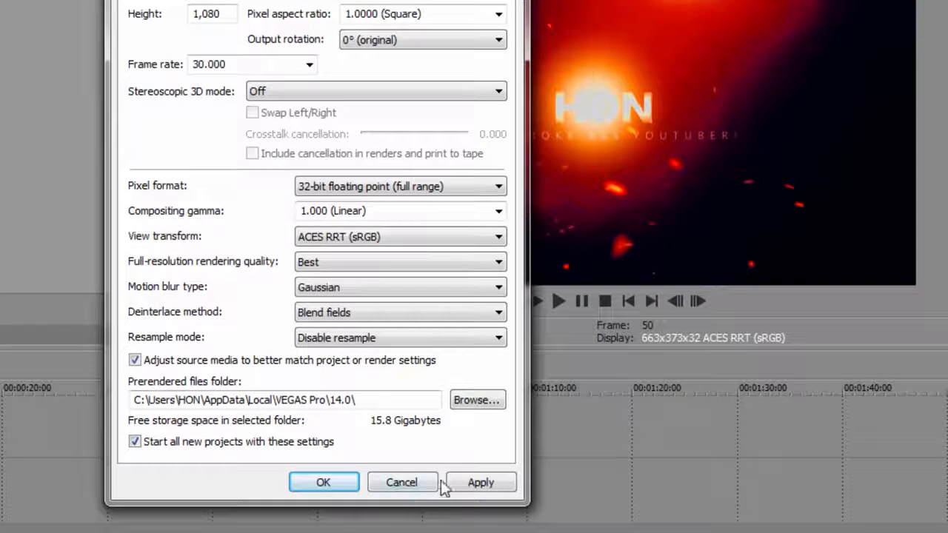
left_click(471, 482)
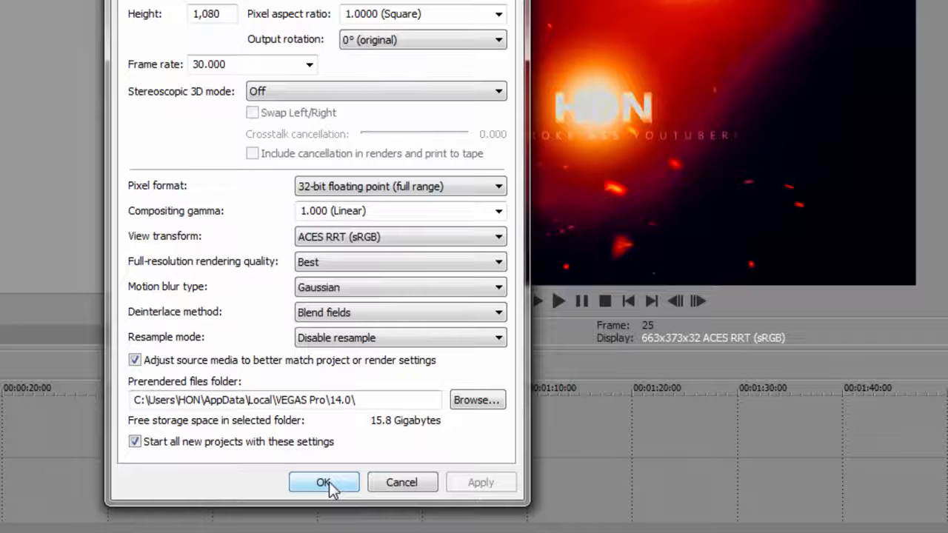
left_click(400, 485)
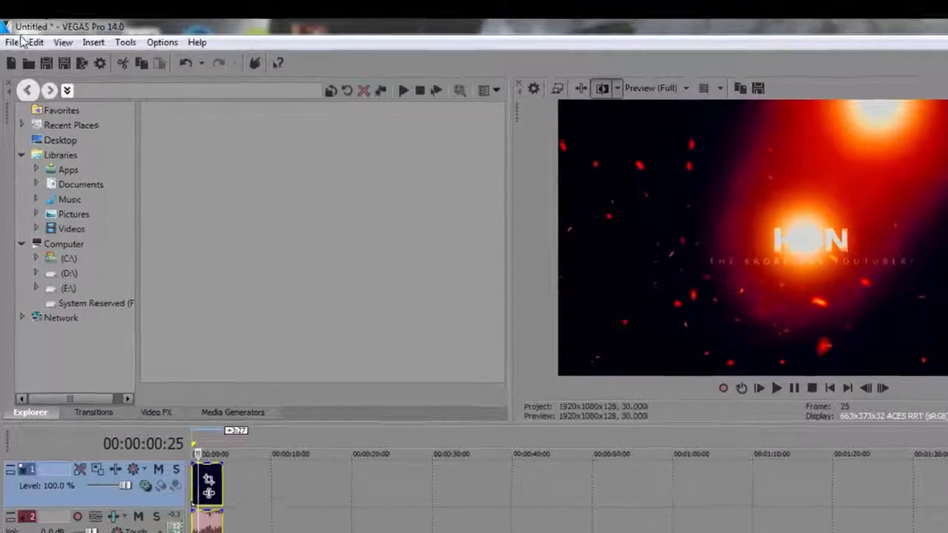
- Open the Render As settings and select the Internet HD 1080p template of the MainConcept AVC/AAC format
left_click(13, 42)
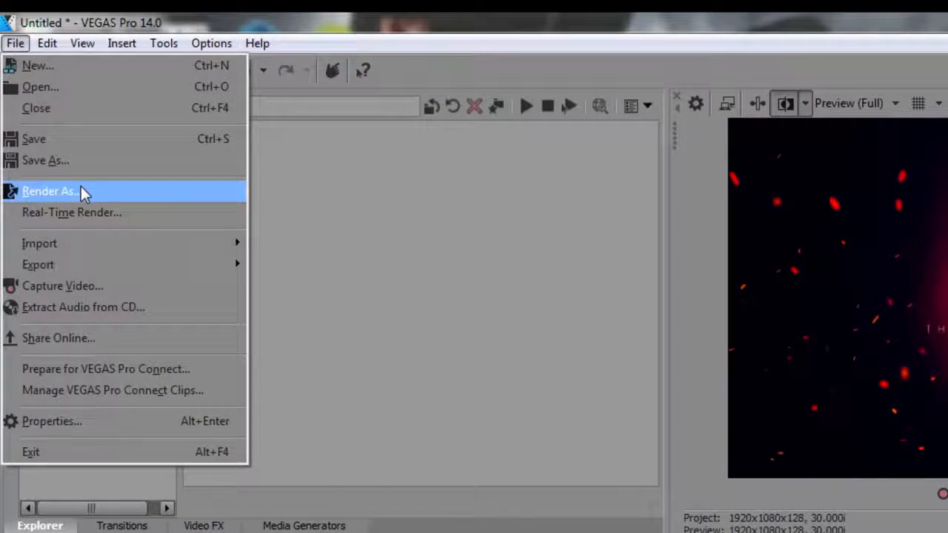
left_click(73, 177)
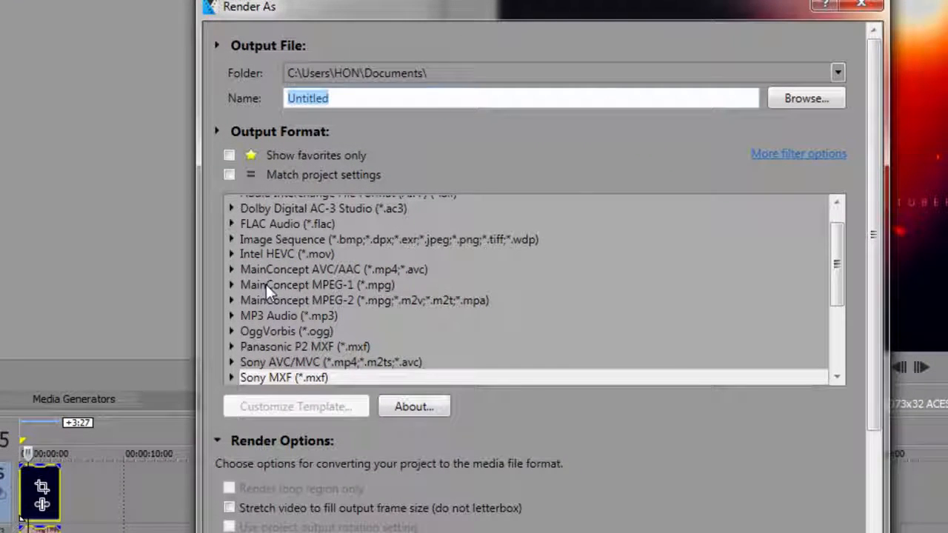
left_click(231, 270)
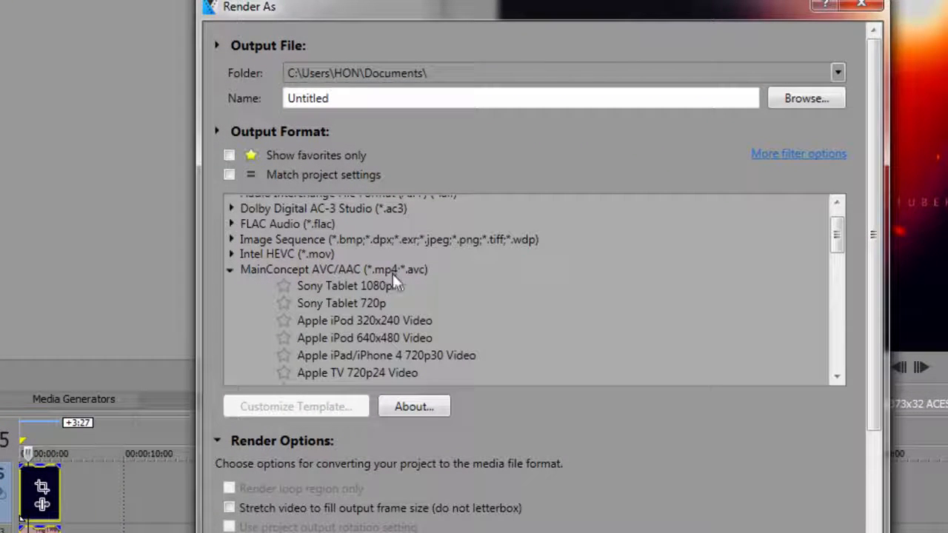
scroll(375, 290, "down", 1)
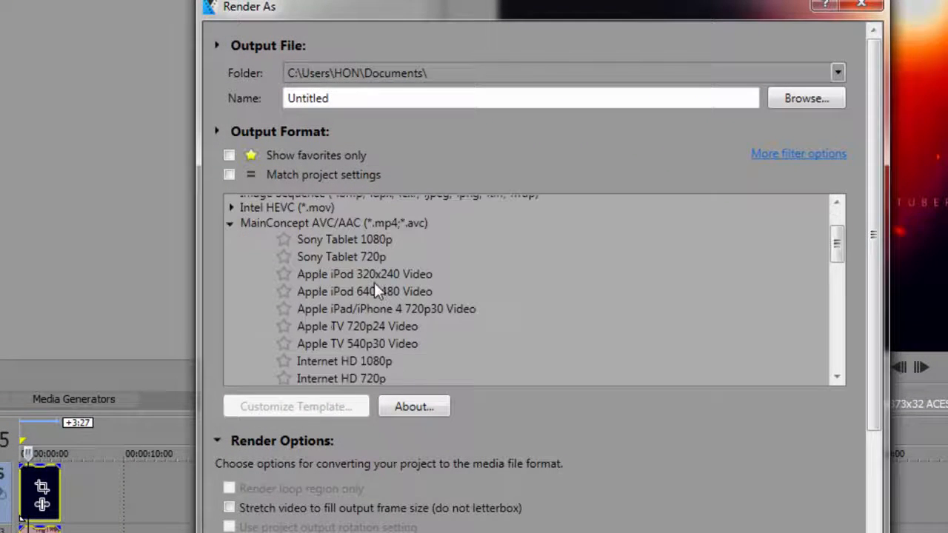
scroll(374, 282, "down", 6)
scroll(374, 281, "up", 5)
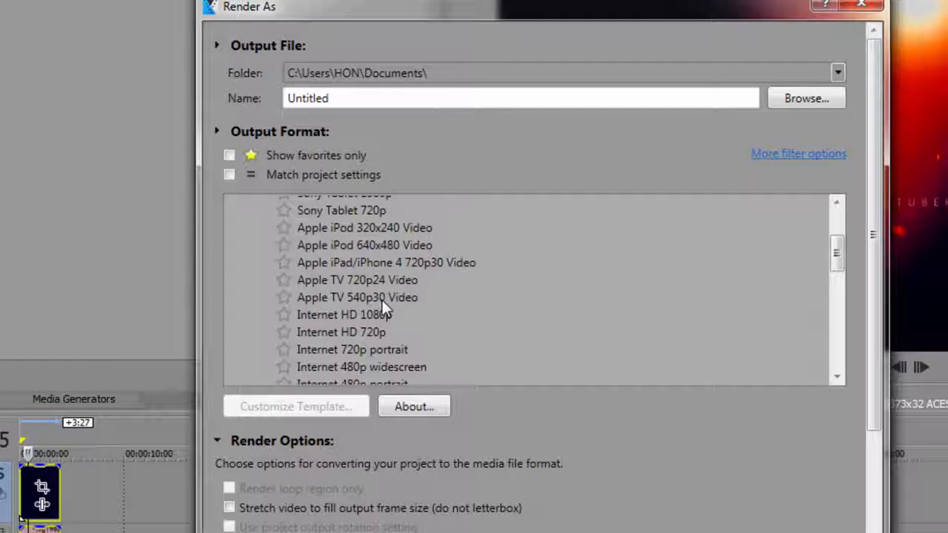
left_click(367, 314)
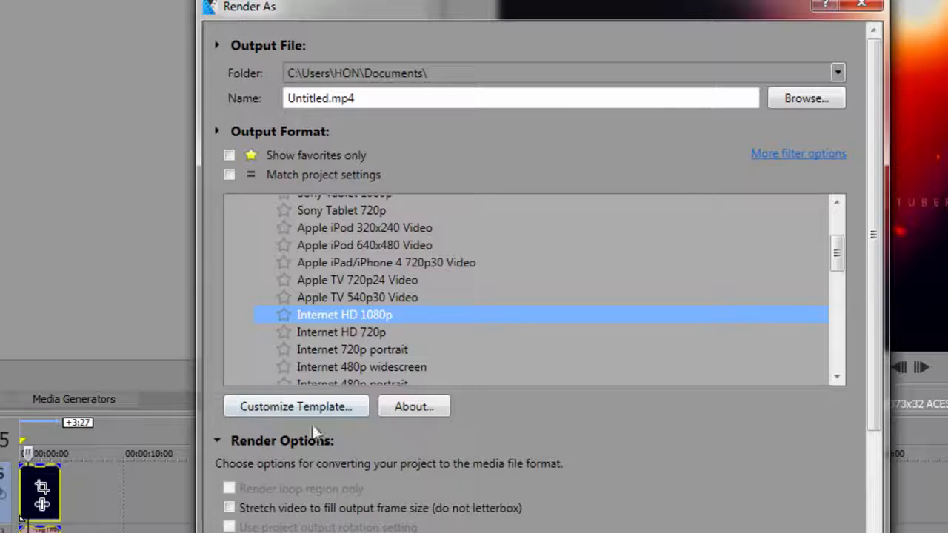
- Select the HON Youtube template under MainConcept AVC/AAC and open it for customizing
scroll(427, 329, "down", 10)
scroll(428, 329, "up", 3)
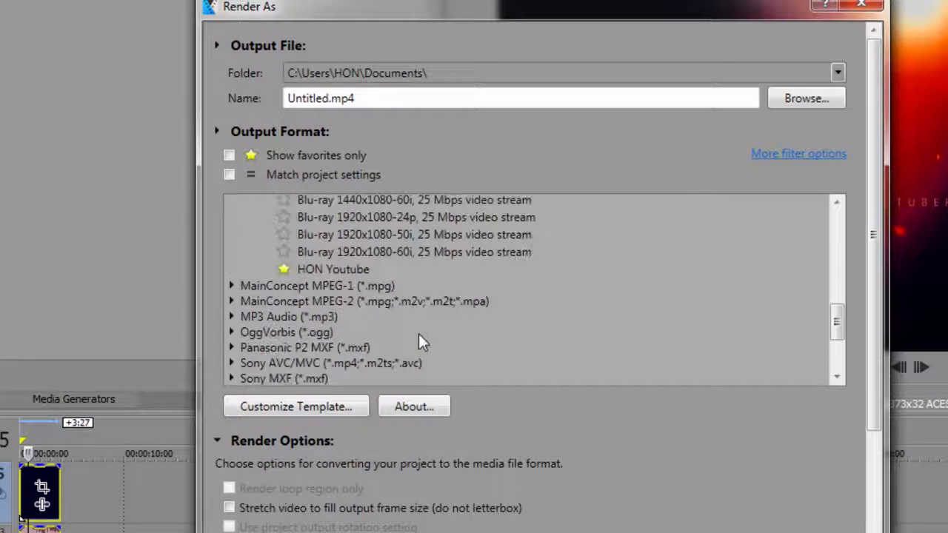
left_click(337, 270)
left_click(333, 406)
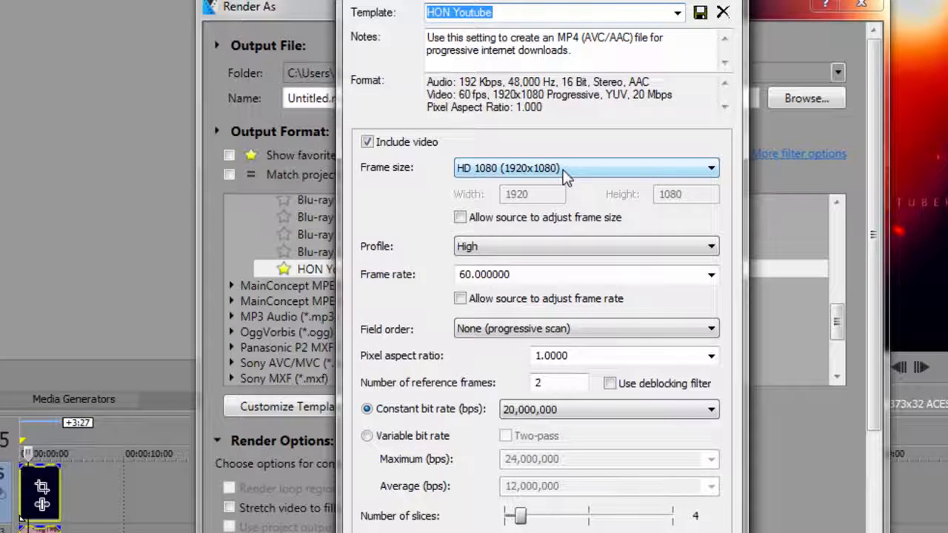
- Keep the template's video profile at High and set its frame rate to 30
left_click(489, 249)
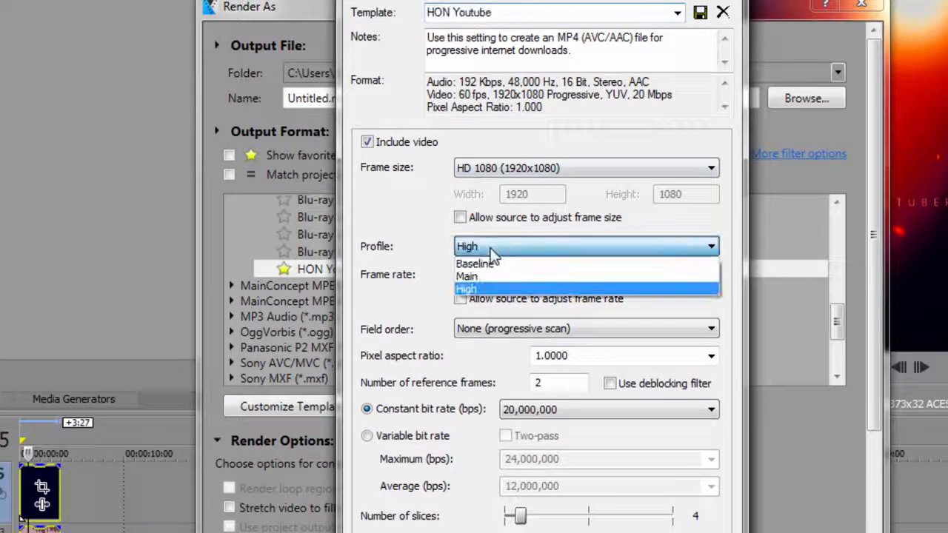
left_click(491, 249)
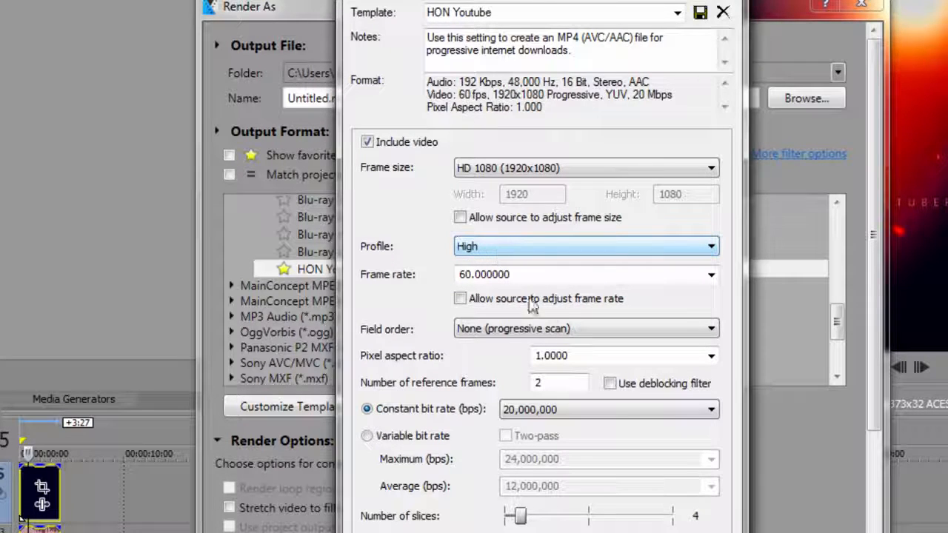
left_click(713, 279)
left_click(713, 279)
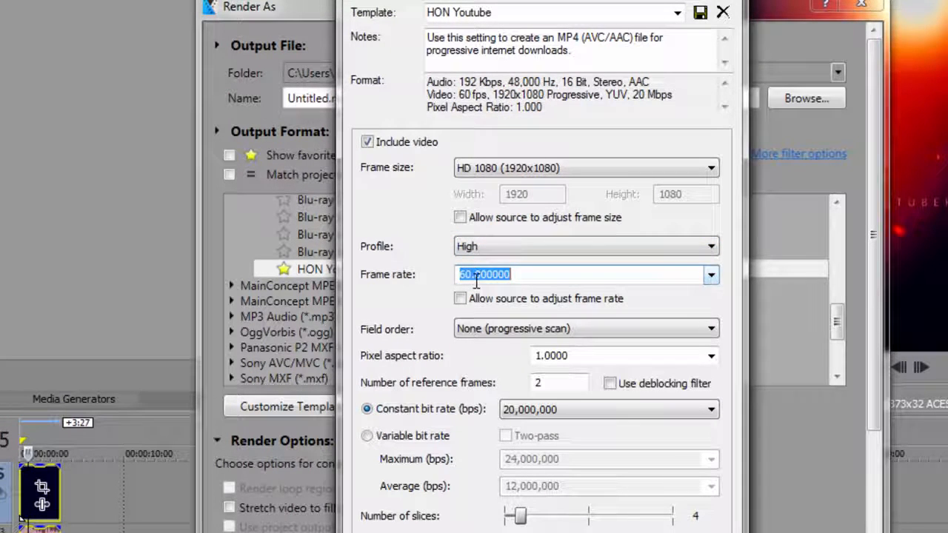
type("30")
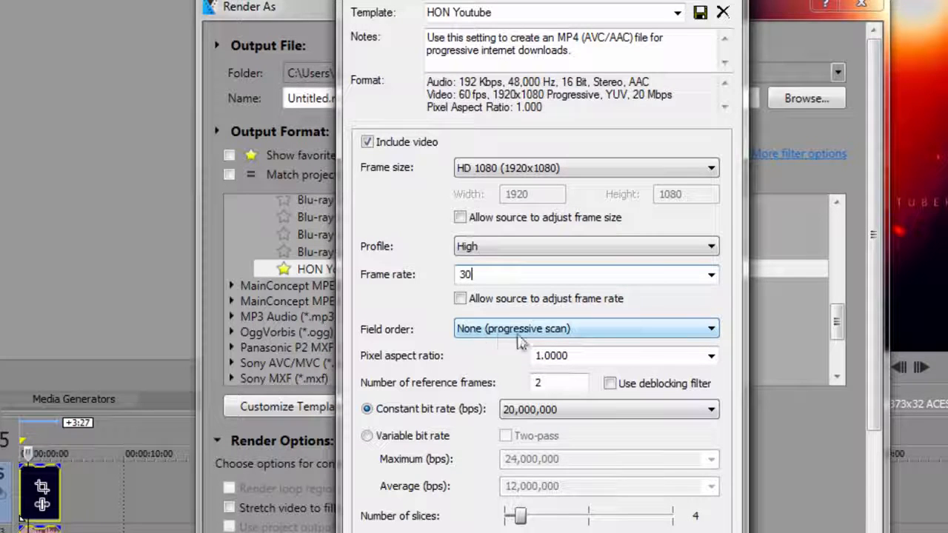
- Change the template's frame rate to 12.000 (Half Film) and view the other frame rate presets
scroll(489, 375, "down", 1)
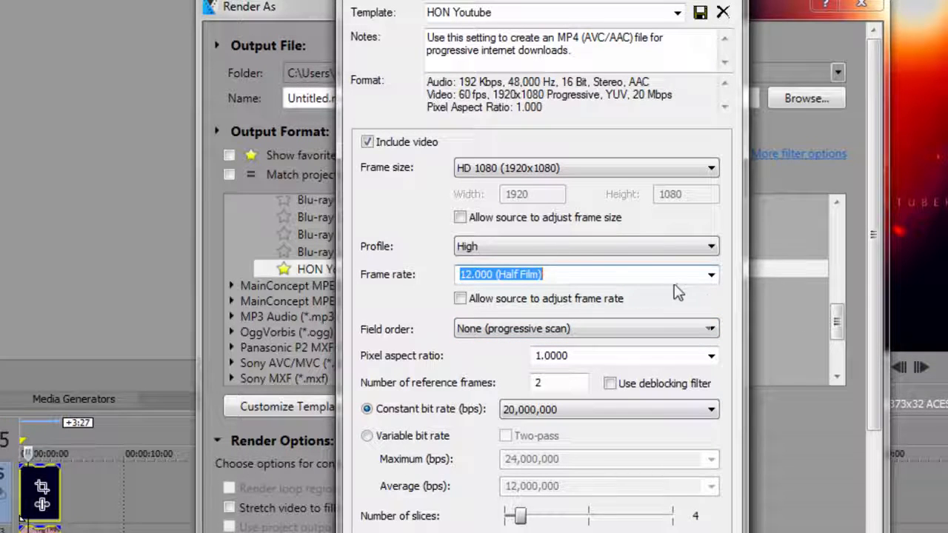
left_click(725, 276)
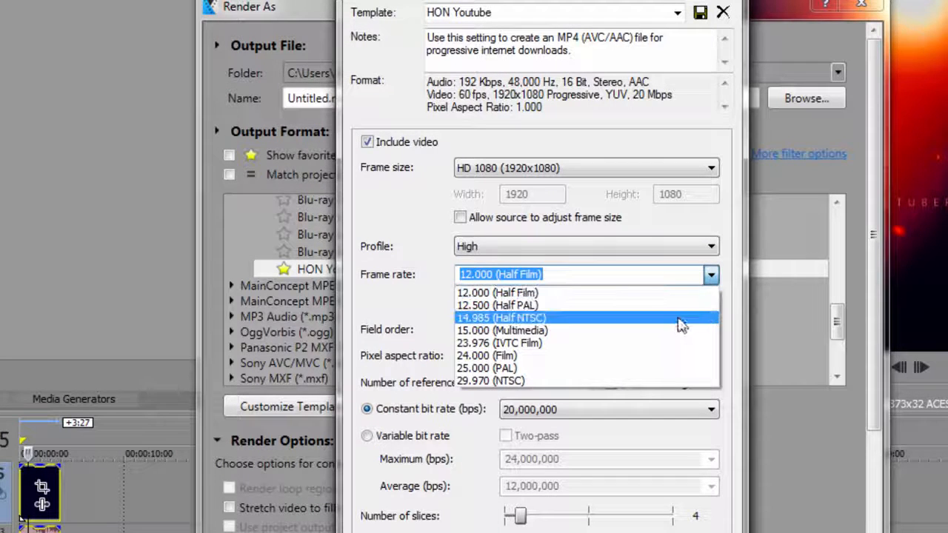
left_click(418, 299)
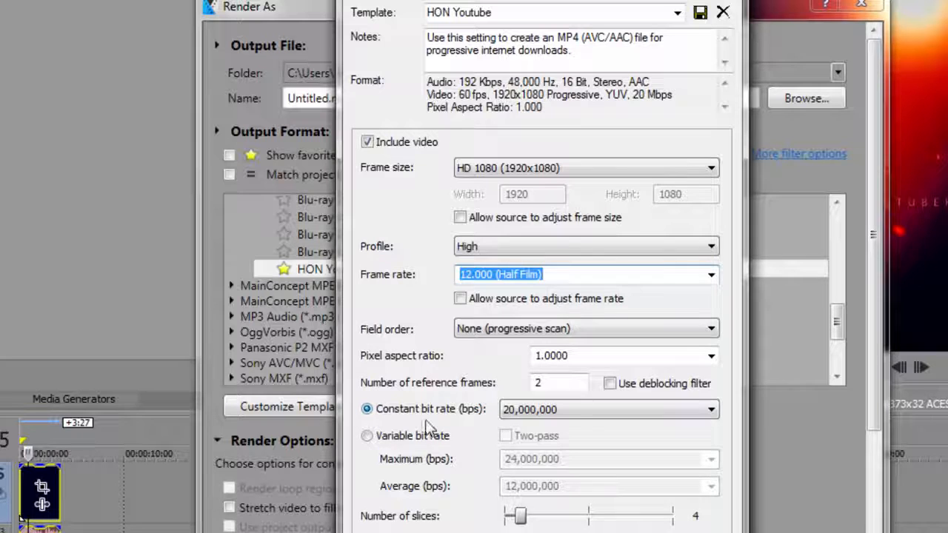
- Try the variable bit rate mode, then return to a constant bit rate of 20,000,000 bps
left_click(369, 439)
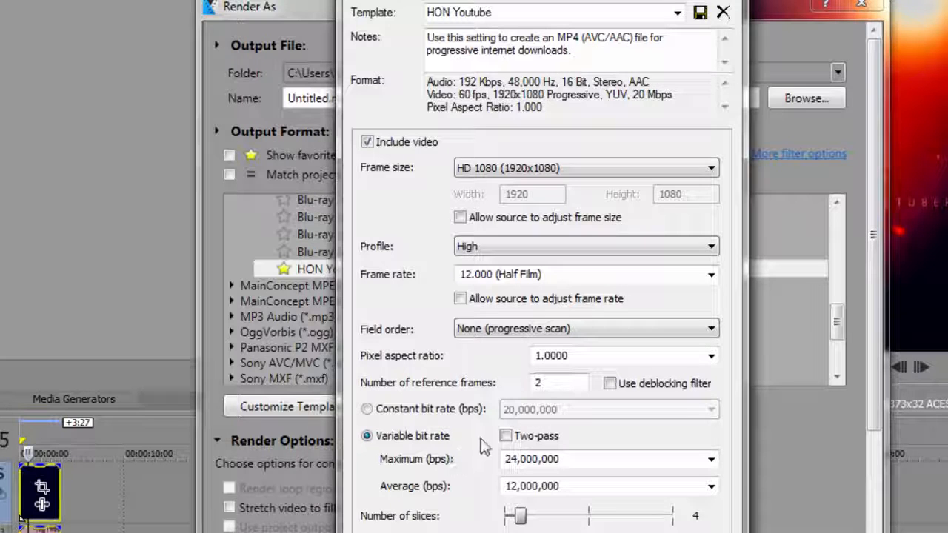
left_click(419, 412)
left_click(519, 415)
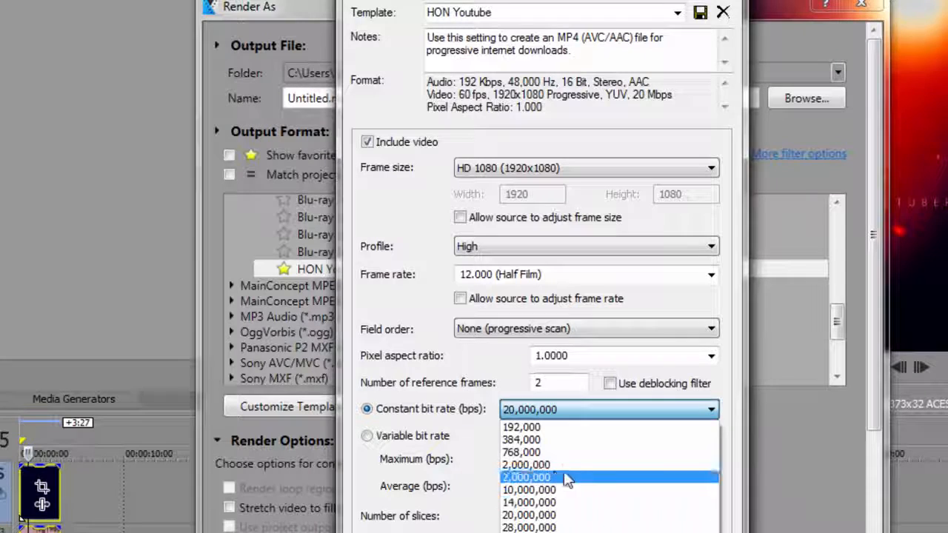
left_click(554, 411)
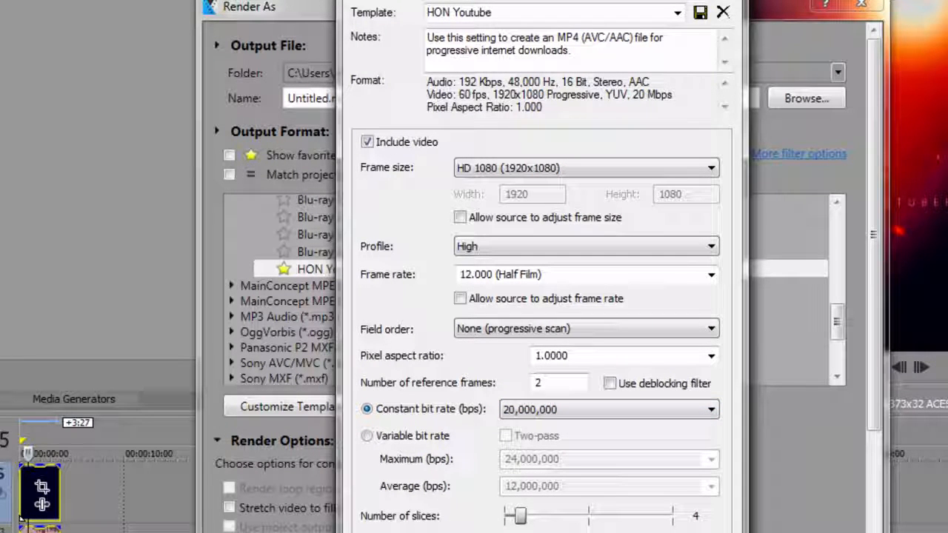
- Set the template's audio to a 48,000 Hz sample rate and a 192,000 bps bit rate
left_click(406, 531)
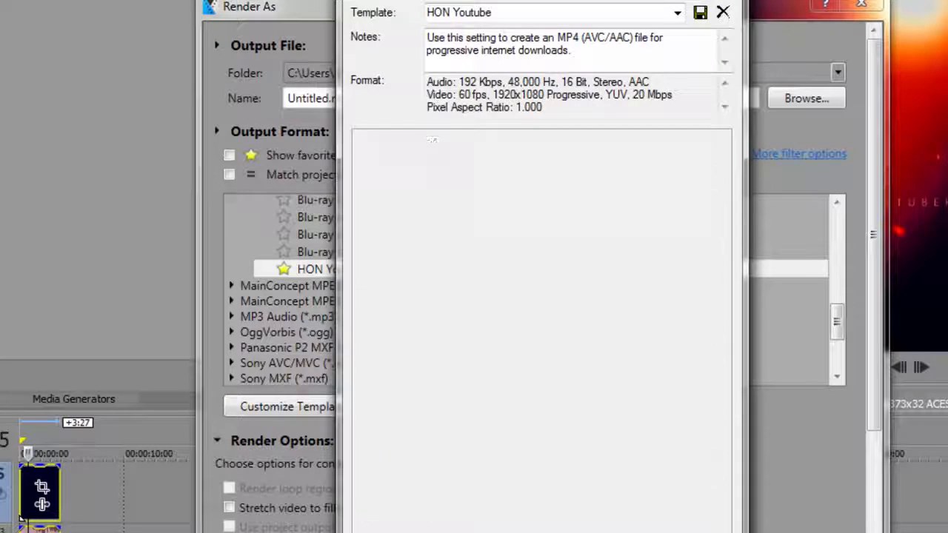
left_click(546, 166)
left_click(546, 166)
left_click(546, 167)
left_click(548, 169)
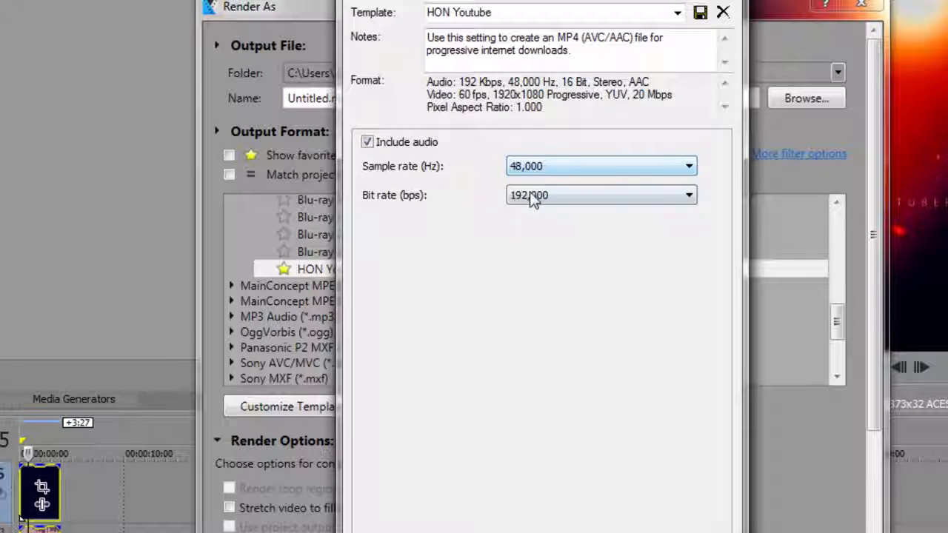
left_click(545, 196)
left_click(544, 195)
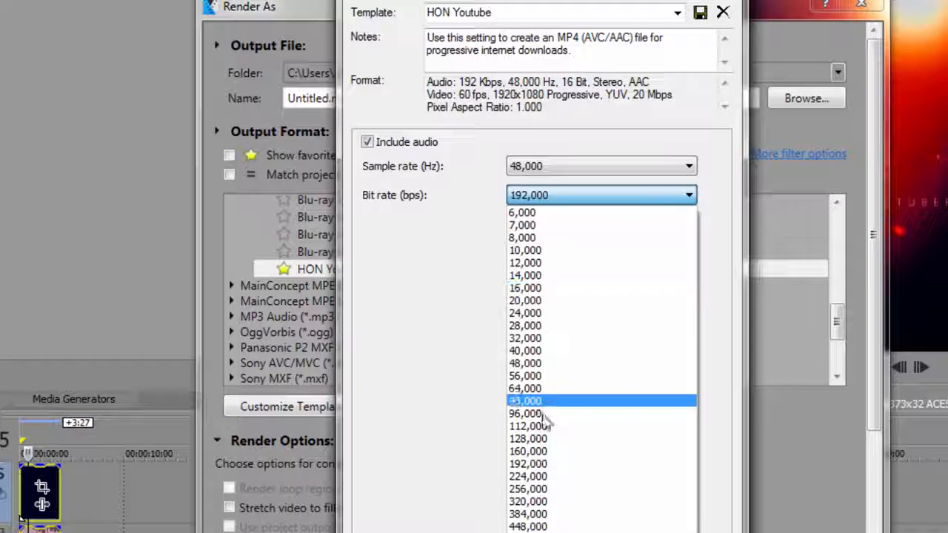
left_click(527, 466)
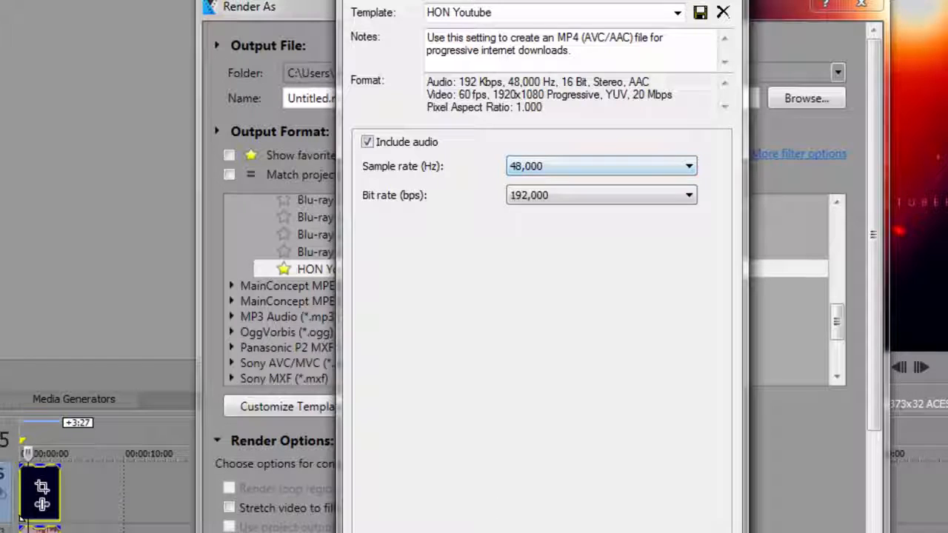
- Review the template's rendering quality and color space options, then apply the customized HON Youtube template
left_click(449, 531)
left_click(489, 532)
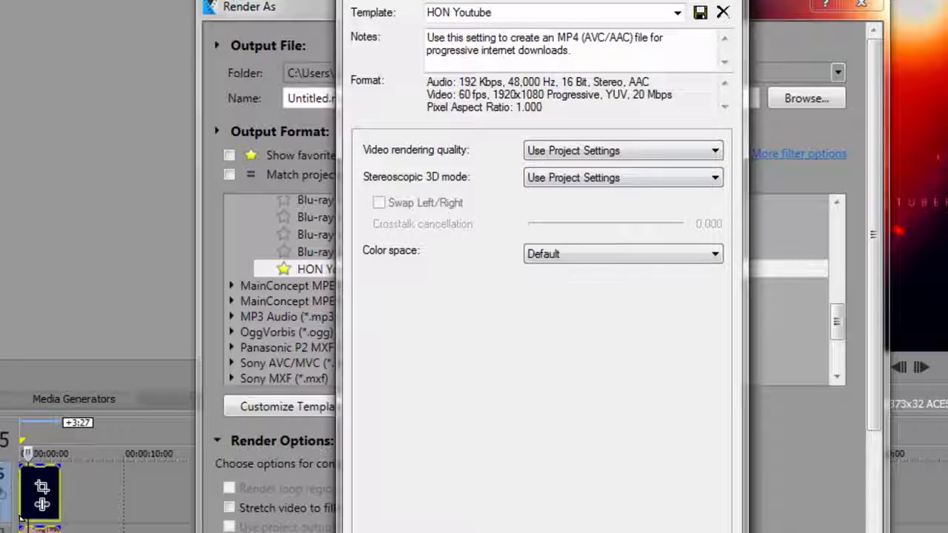
left_click(628, 532)
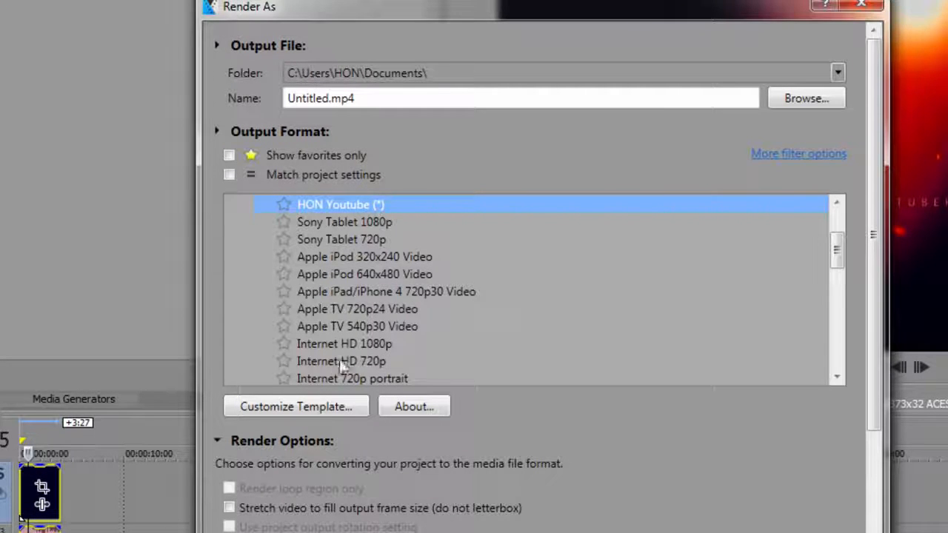
- Reopen the HON Youtube (*) template, enter jdfkjdfjdksa as its name, then leave the template and Render As dialogs
left_click(361, 406)
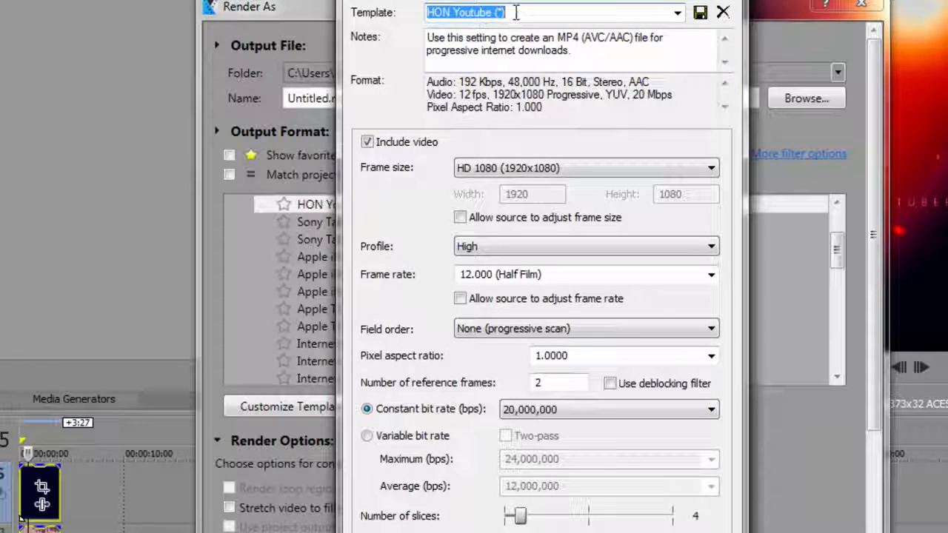
left_click(453, 11)
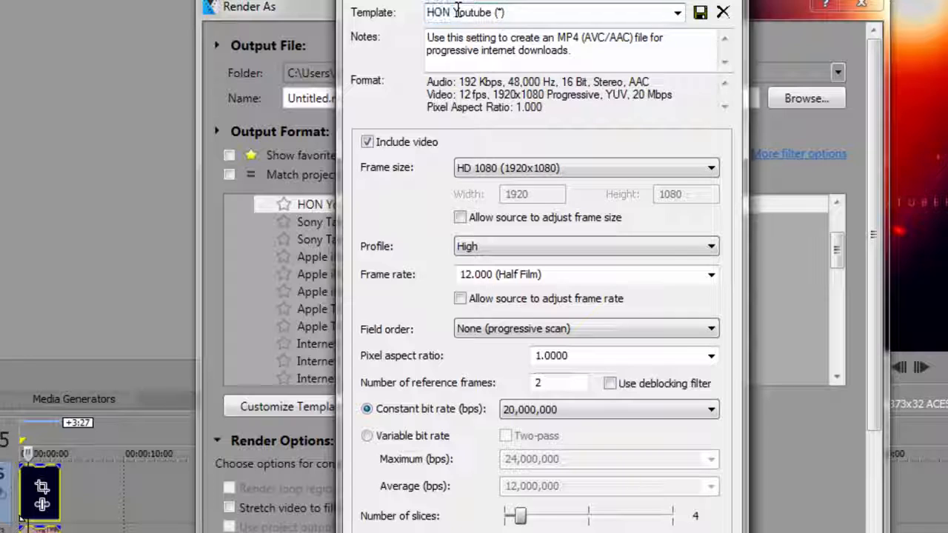
triple_click(457, 11)
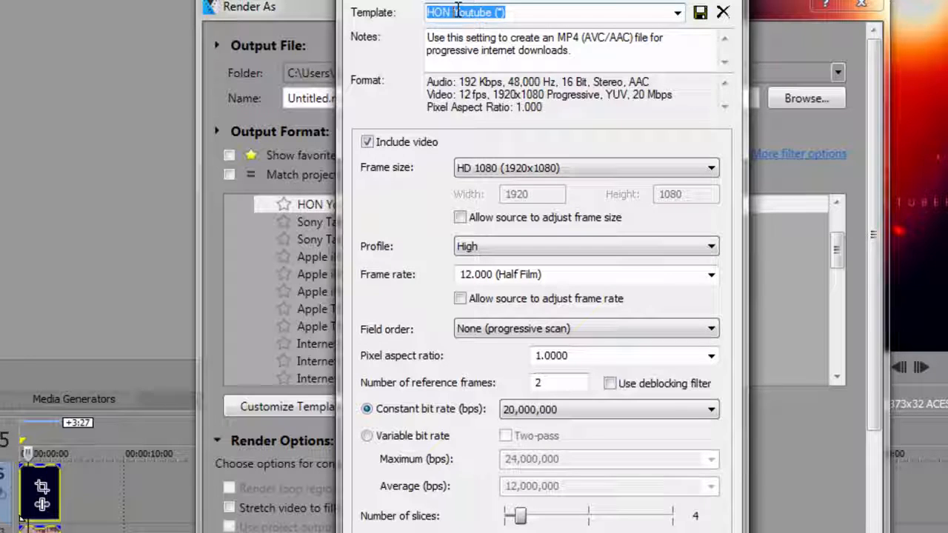
type("jdfkjdfjdksa")
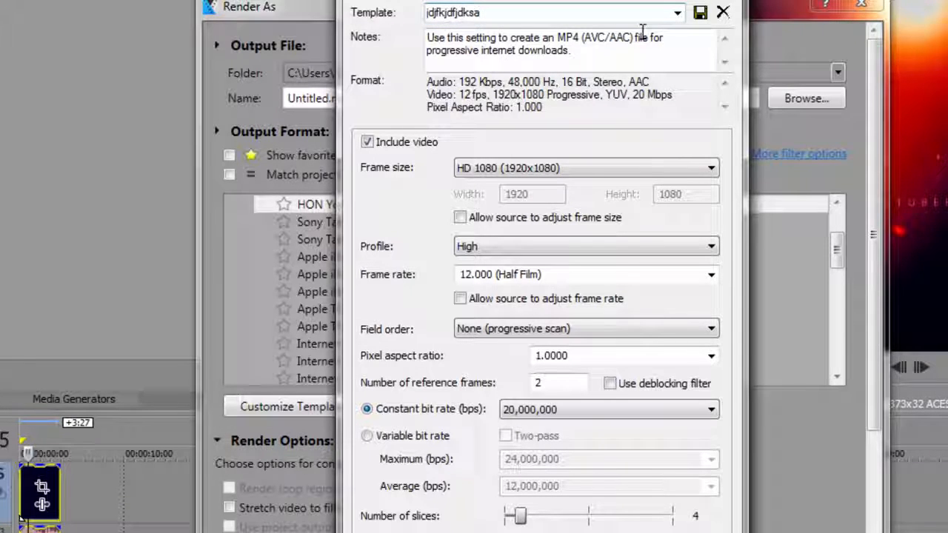
left_click(723, 12)
left_click(862, 3)
- Open the project properties, enter rfgfgf as the video template name, then close the dialog
left_click(505, 2)
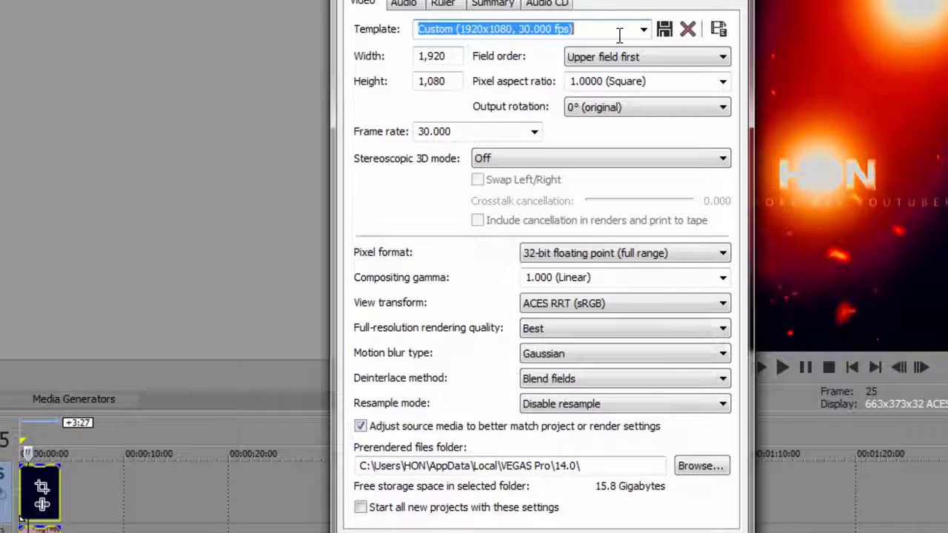
type("rfgfgf")
left_click(732, 1)
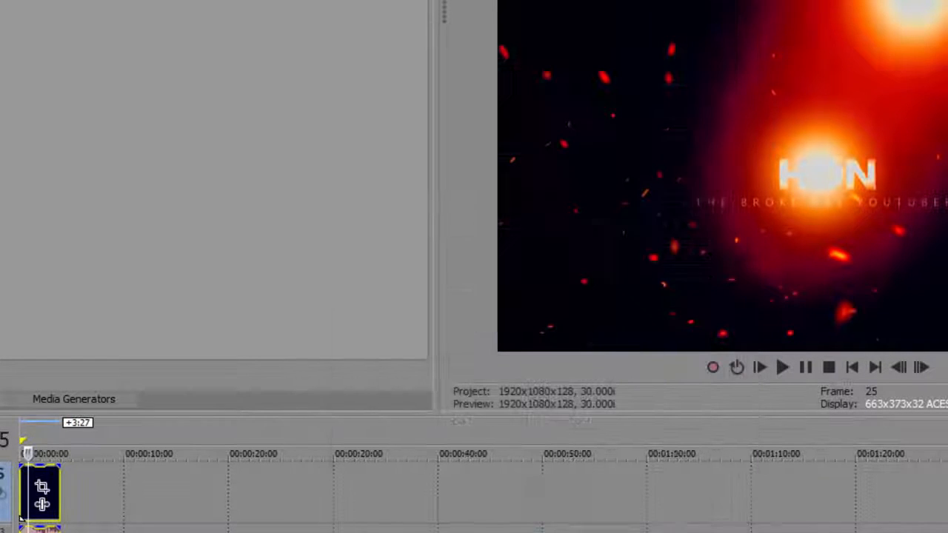